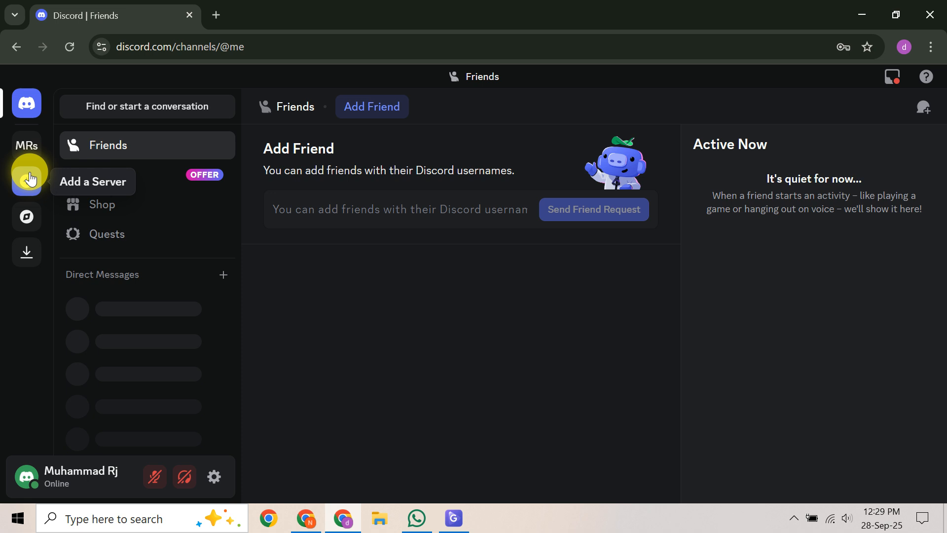
# Step: In a new tab, search Google for 'discord support' and land on the official Discord Support site
pyautogui.click(216, 15)
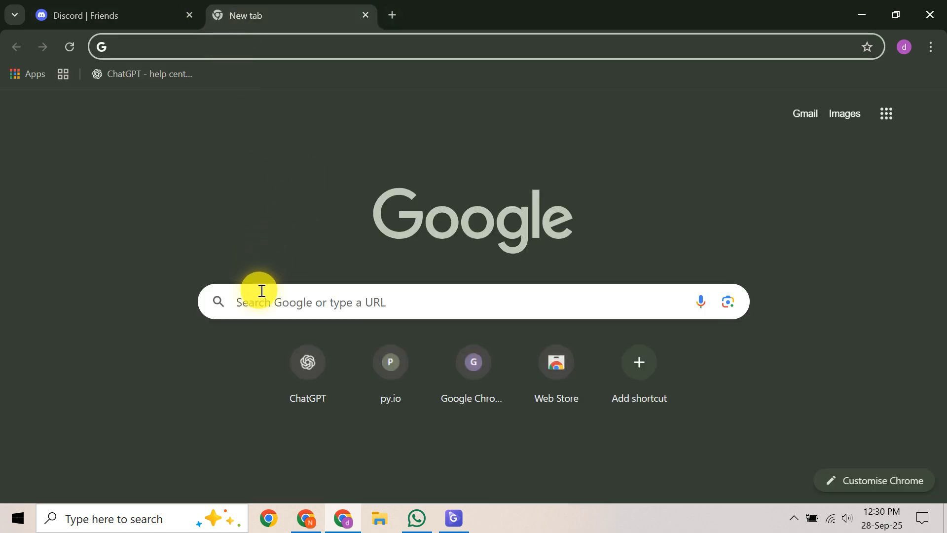
pyautogui.click(261, 301)
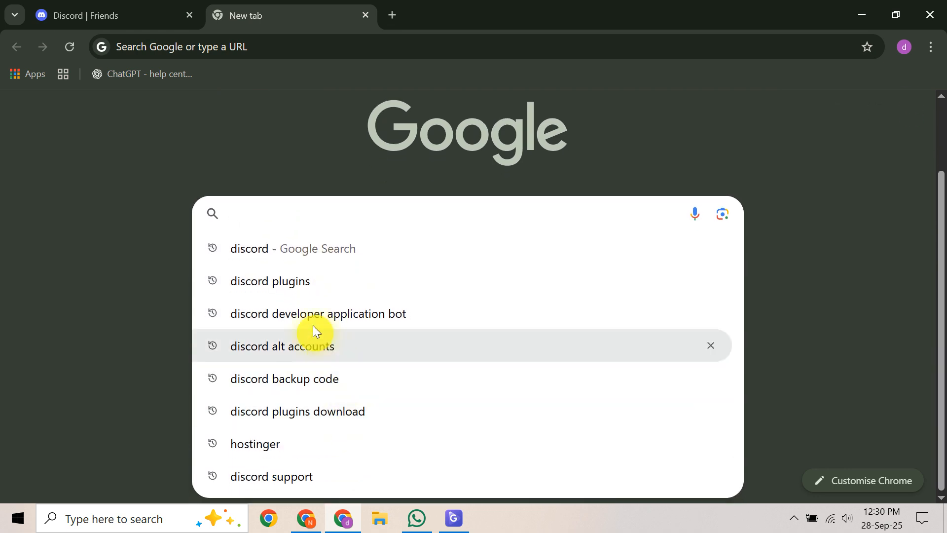
pyautogui.click(333, 476)
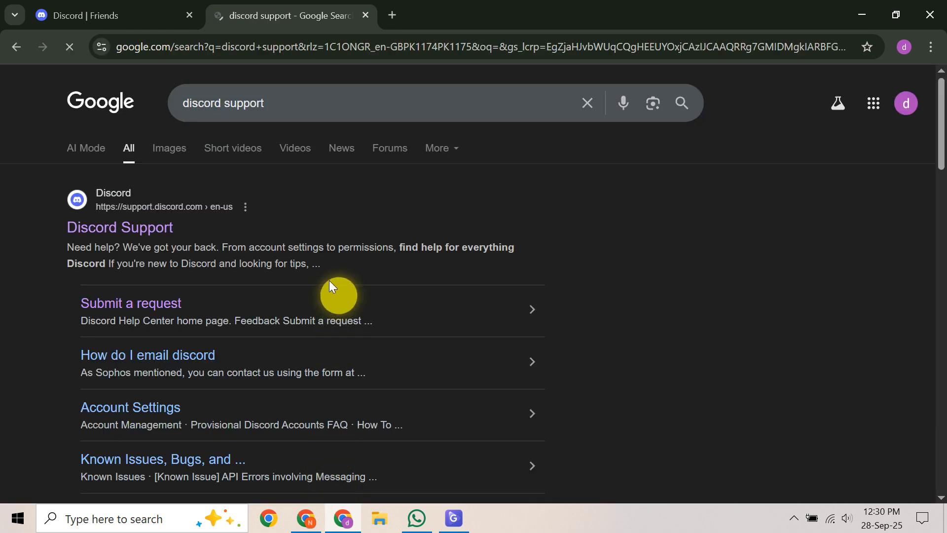
pyautogui.click(145, 228)
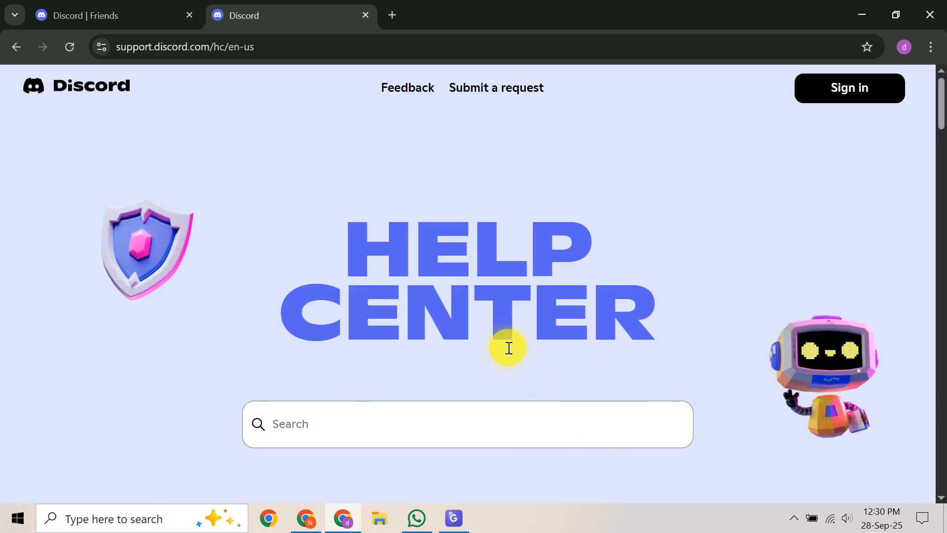
pyautogui.scroll(-2, 509, 349)
pyautogui.scroll(2, 463, 288)
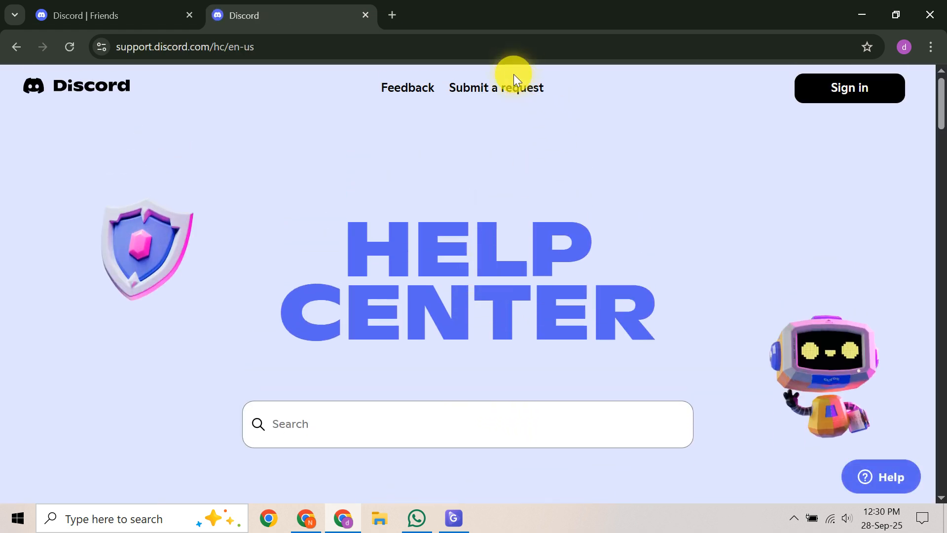
# Step: Start a new support request and pass the Cloudflare human-verification checkbox
pyautogui.click(511, 88)
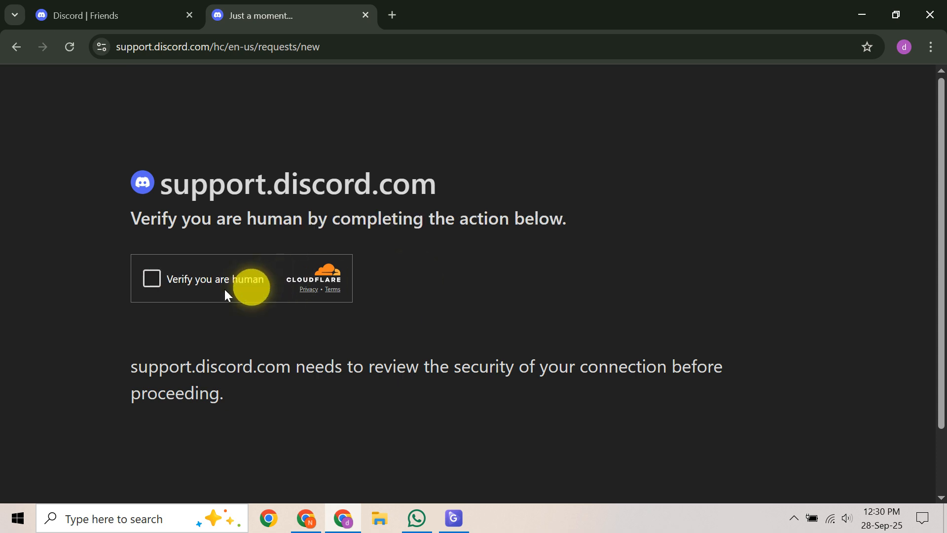
pyautogui.click(152, 279)
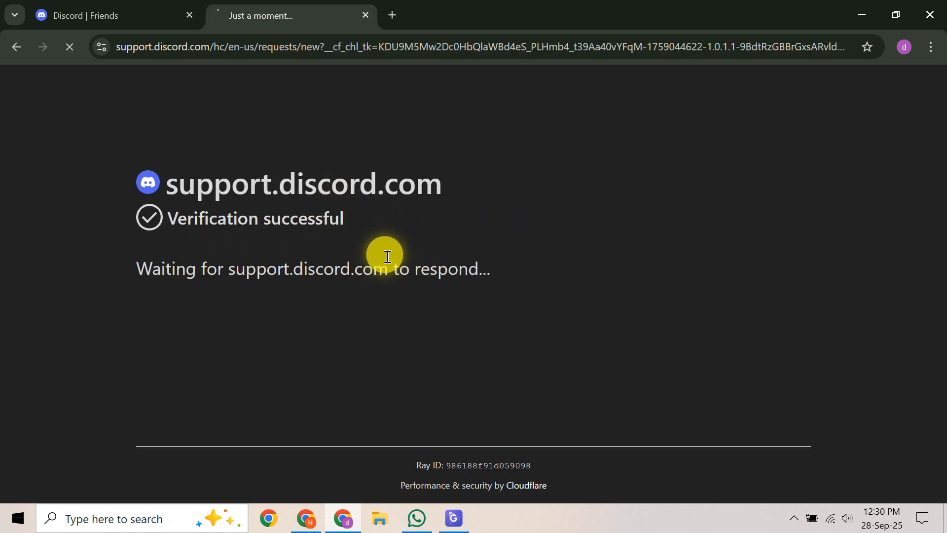